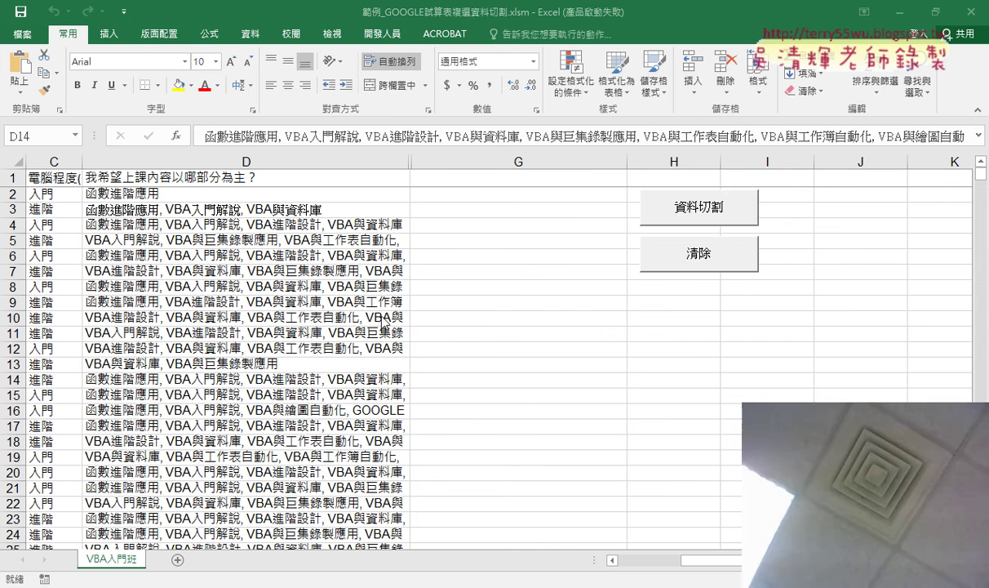
# Run the 資料切割 macro and scroll through column G to check the split course items
pyautogui.click(556, 271)
pyautogui.click(690, 210)
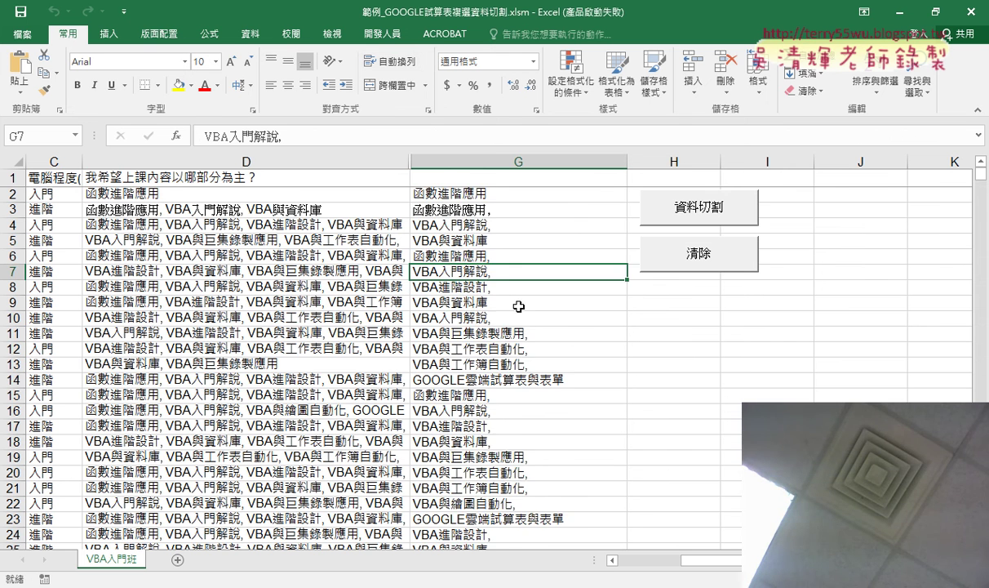
pyautogui.scroll(-3, 520, 310)
pyautogui.scroll(-8, 525, 358)
pyautogui.scroll(-3, 528, 358)
pyautogui.scroll(-9, 527, 356)
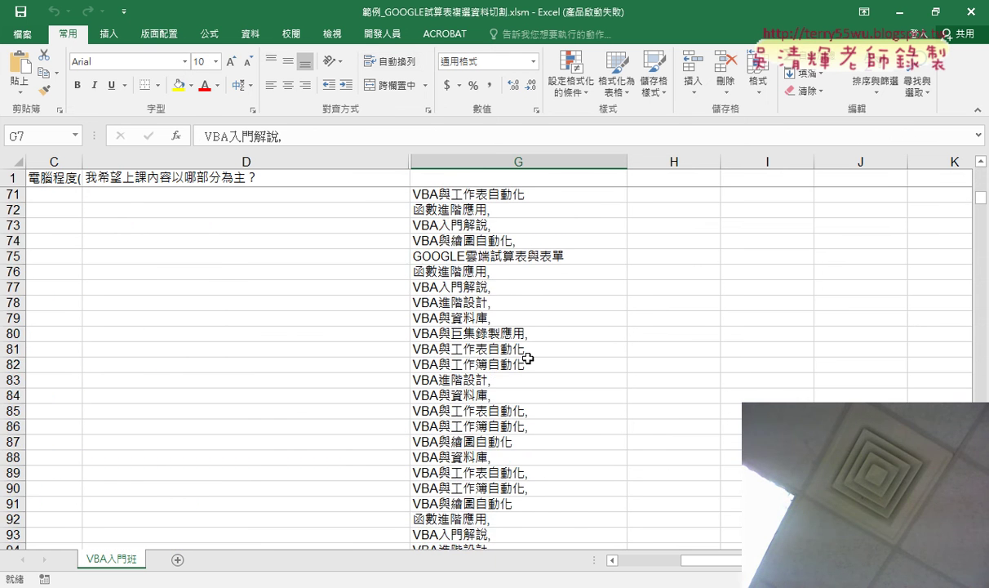
pyautogui.scroll(-9, 525, 353)
pyautogui.scroll(-7, 526, 354)
pyautogui.scroll(6, 525, 351)
pyautogui.scroll(14, 524, 350)
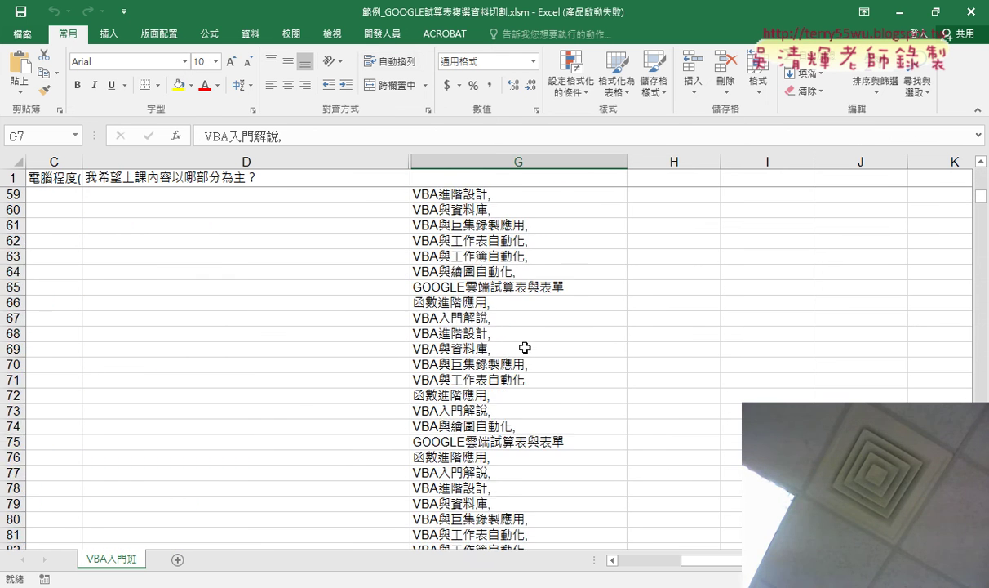
pyautogui.scroll(12, 523, 348)
pyautogui.scroll(7, 521, 347)
pyautogui.scroll(1, 519, 341)
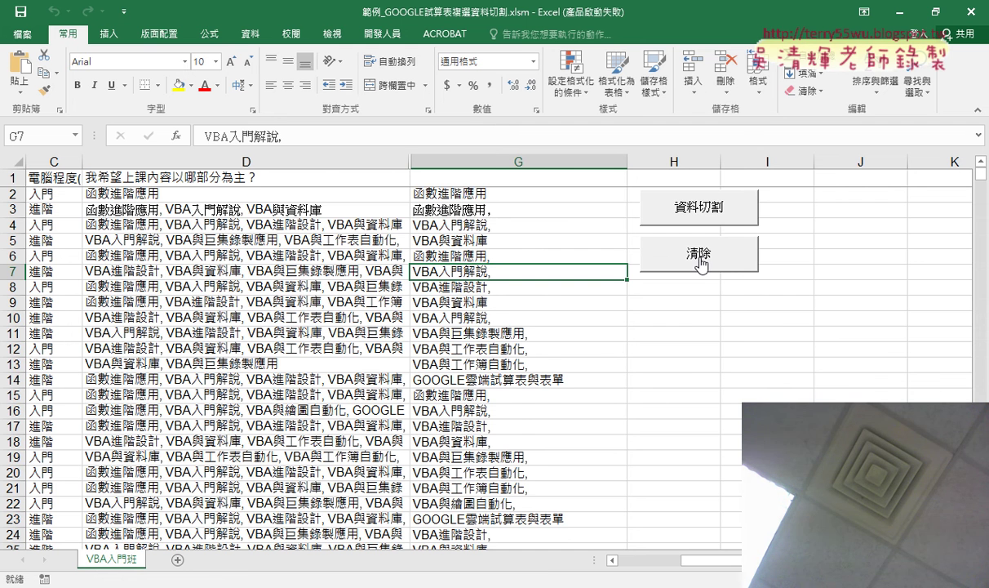
# Run 清除 and note the leftover column G items below the last data row, A28
pyautogui.click(700, 254)
pyautogui.scroll(-4, 698, 265)
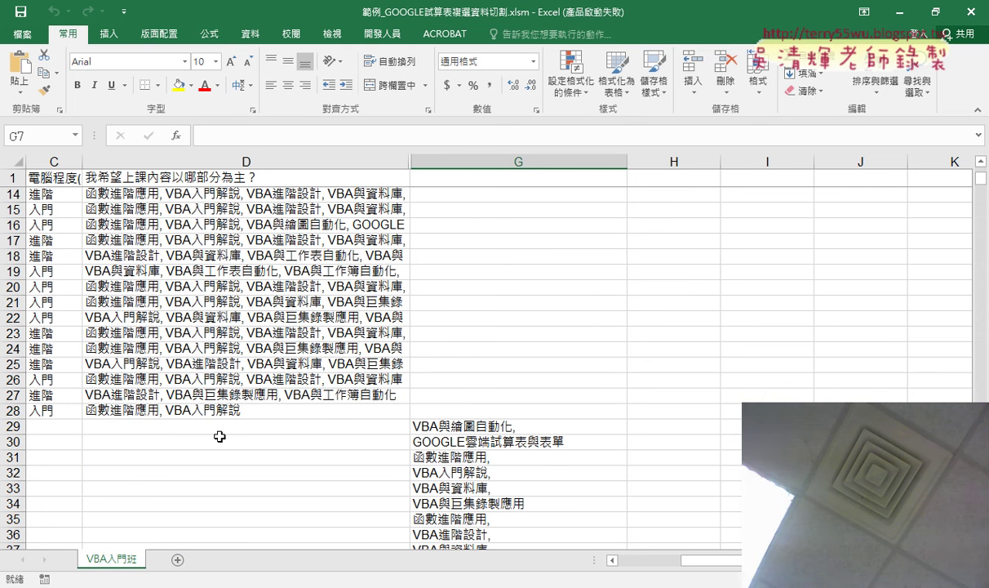
pyautogui.moveTo(682, 560); pyautogui.dragTo(625, 560)
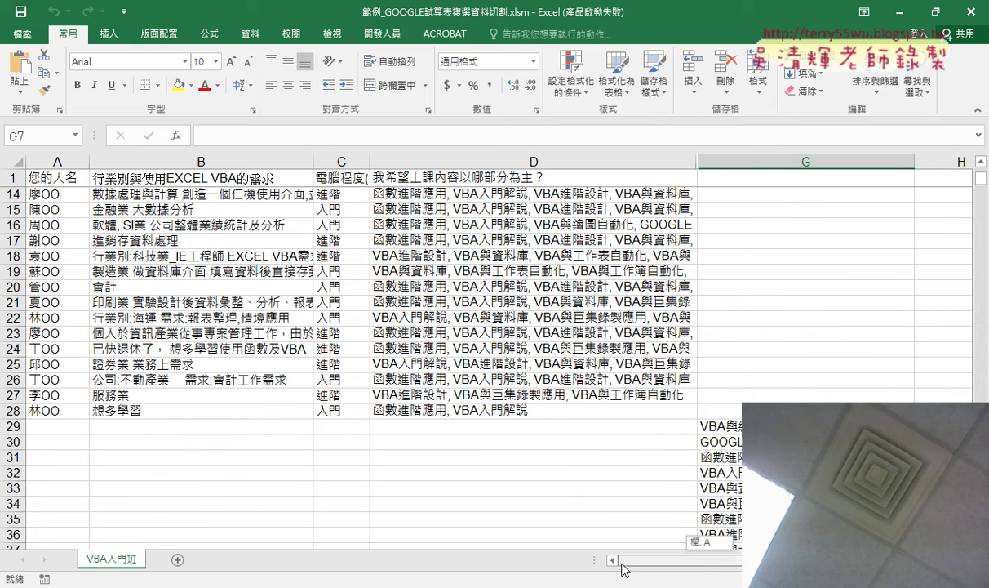
pyautogui.scroll(4, 59, 276)
pyautogui.click(61, 178)
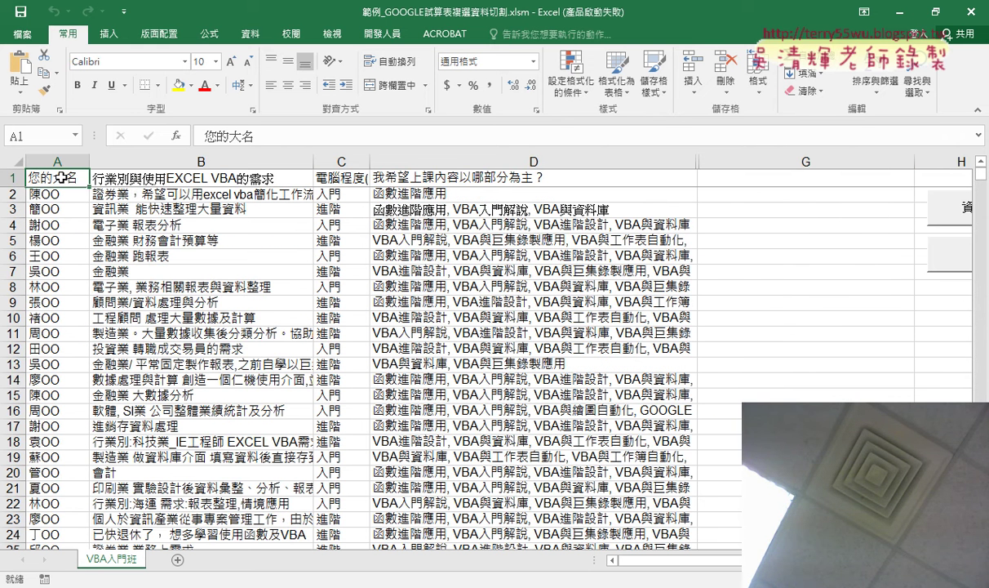
pyautogui.hotkey('ctrl', 'Down')
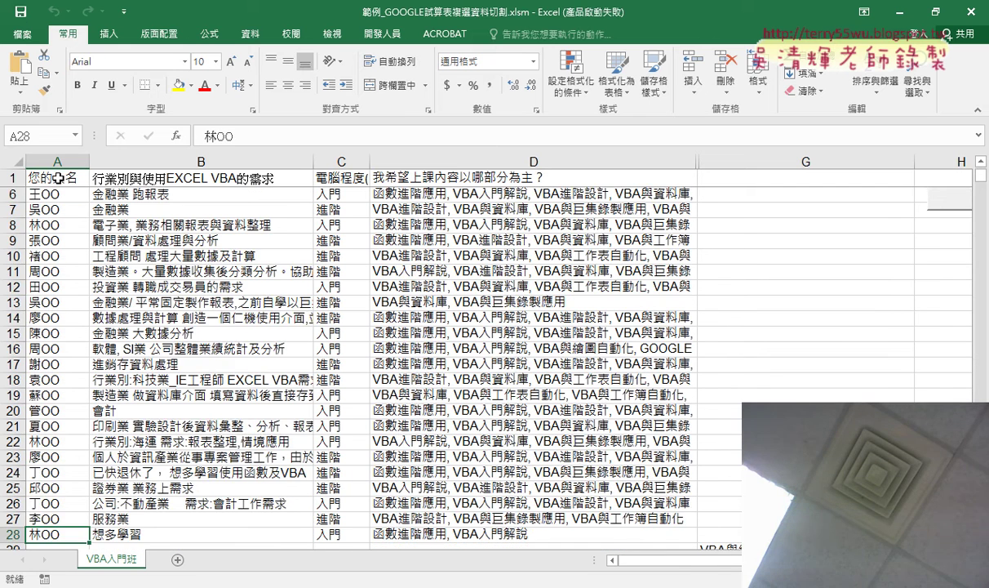
pyautogui.scroll(-2, 45, 416)
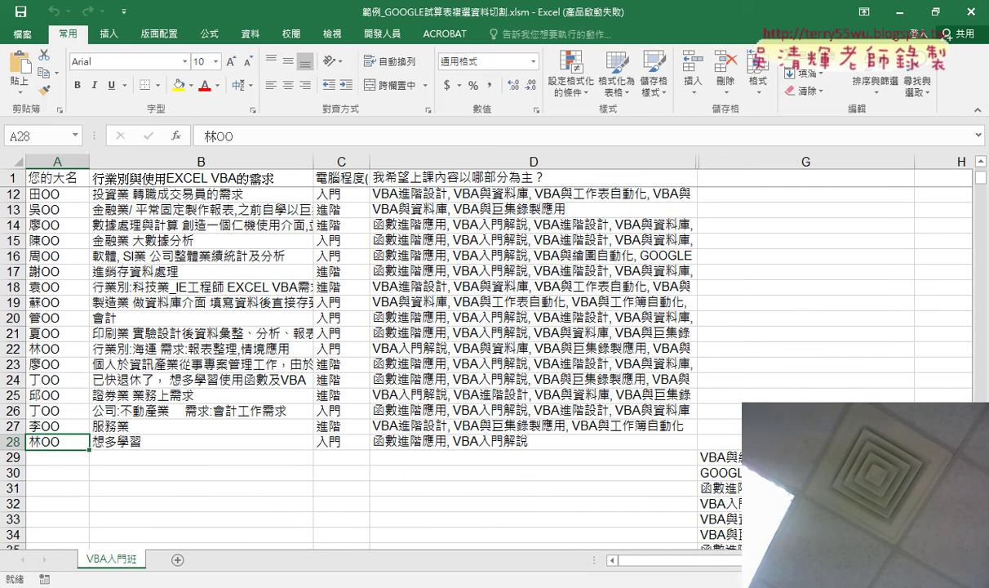
pyautogui.scroll(3, 805, 326)
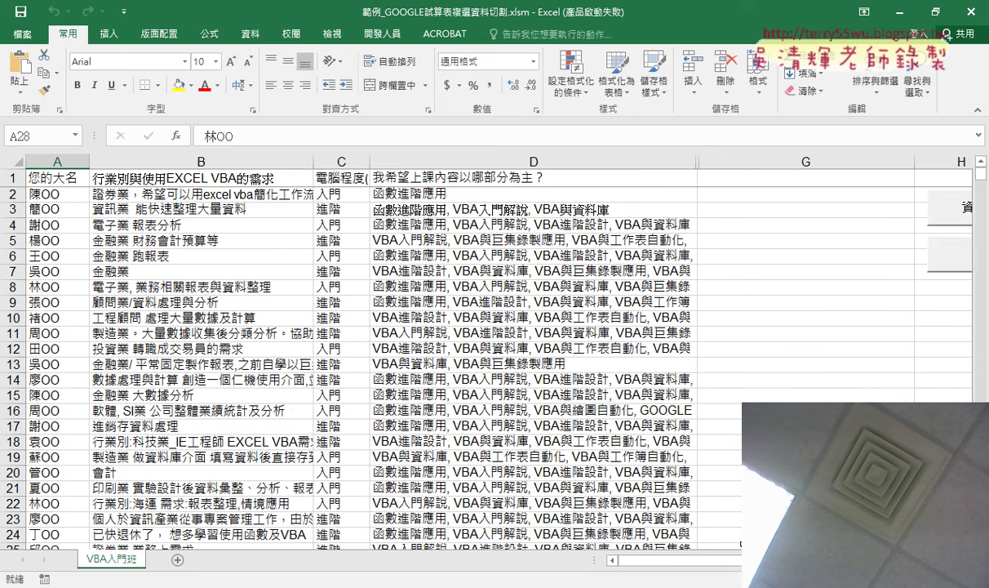
# Open the 清除 macro's code and select A1 in its range reference
pyautogui.hscroll(3, 641, 286)
pyautogui.rightClick(636, 258)
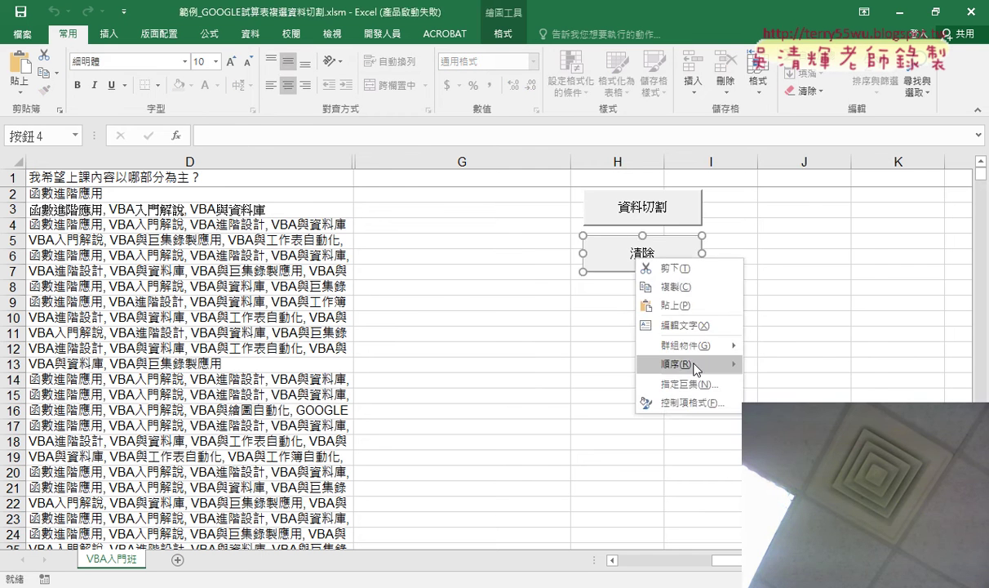
pyautogui.click(690, 383)
pyautogui.click(780, 257)
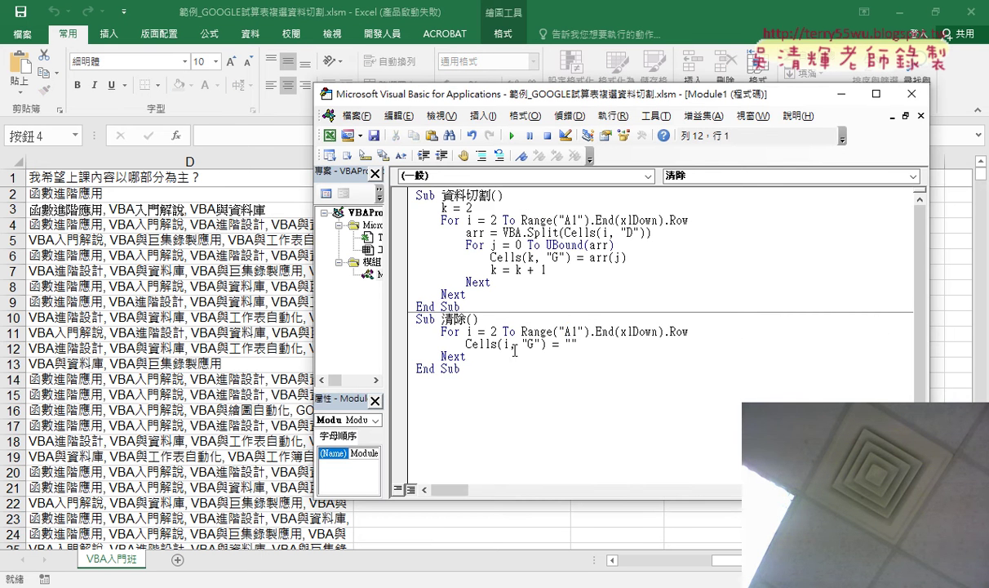
pyautogui.doubleClick(571, 332)
# Delete the leftover items in column G from G29 down
pyautogui.click(517, 511)
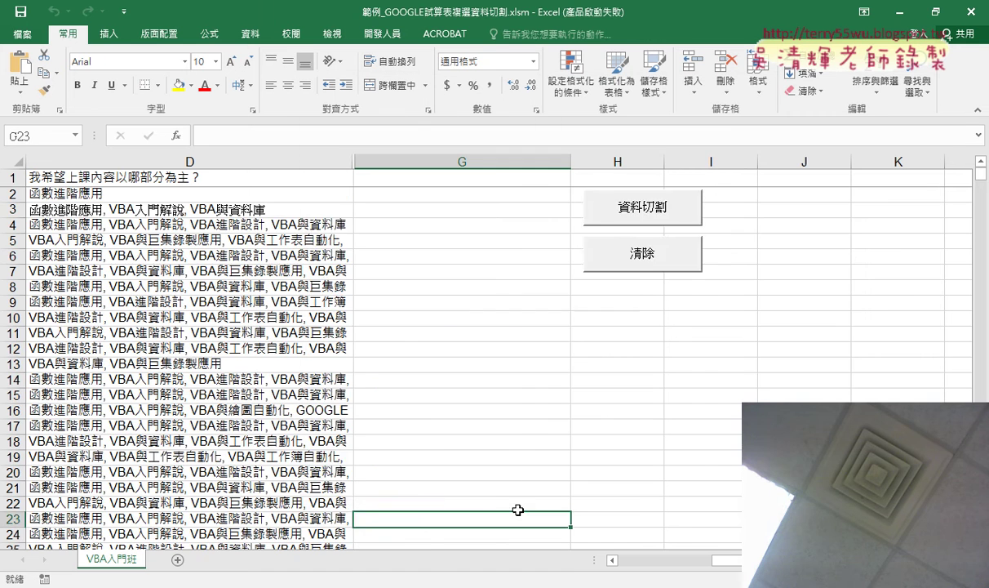
pyautogui.click(466, 424)
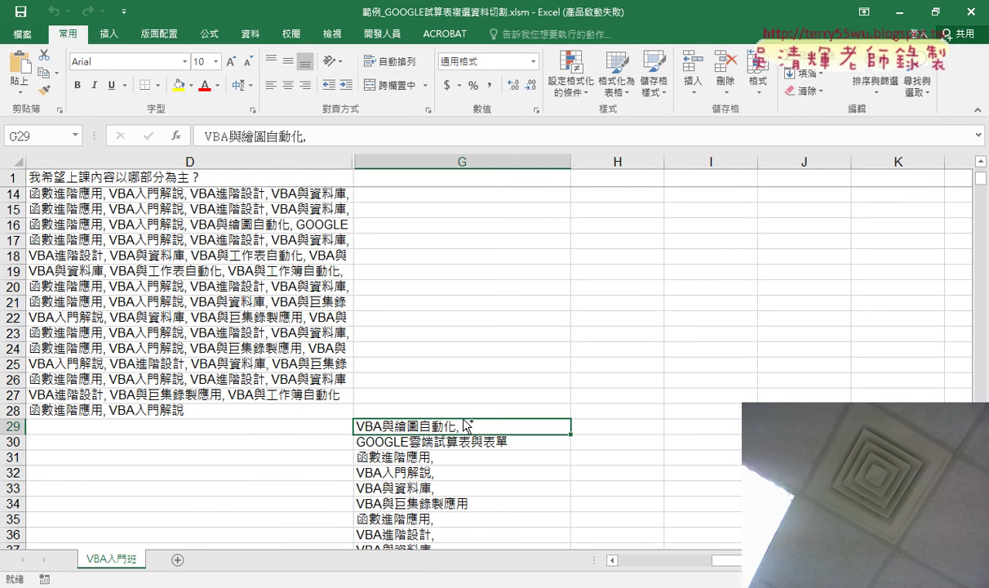
pyautogui.hotkey('ctrl', 'shift', 'Down')
pyautogui.press('Delete')
# Rerun 清除 and 資料切割, then confirm the results run from G2 to G141
pyautogui.scroll(5, 466, 419)
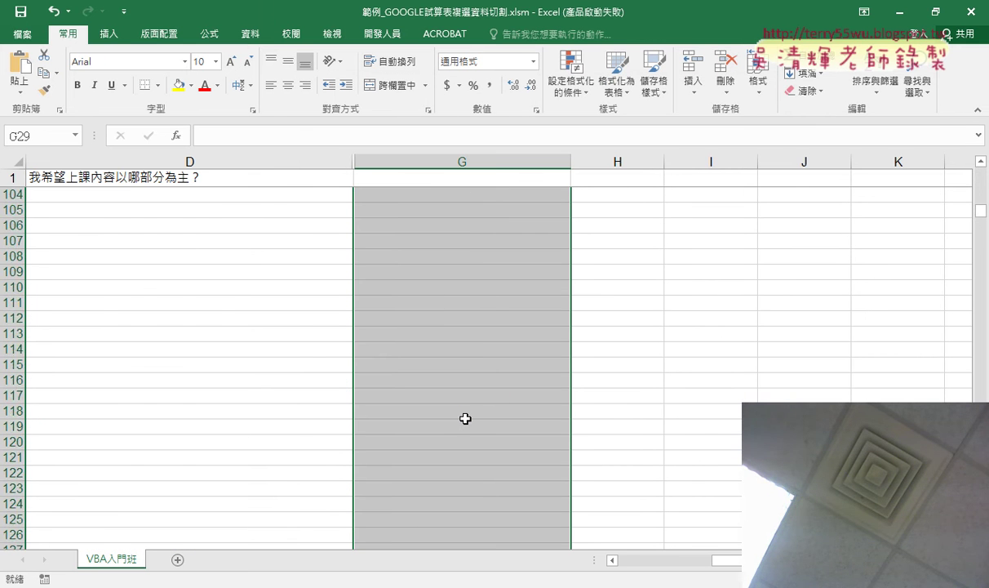
pyautogui.scroll(20, 466, 419)
pyautogui.scroll(6, 464, 413)
pyautogui.click(645, 258)
pyautogui.click(655, 207)
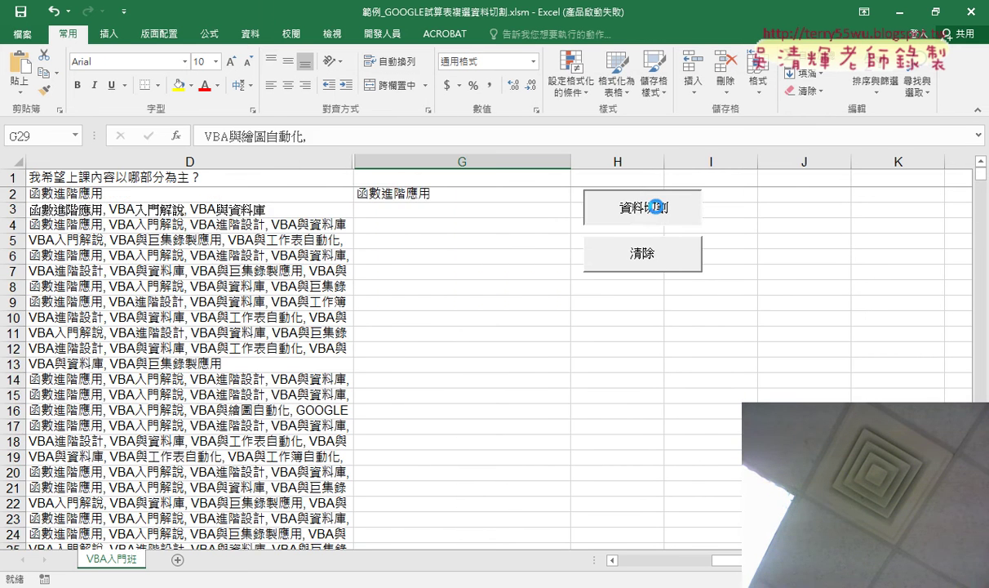
pyautogui.click(437, 178)
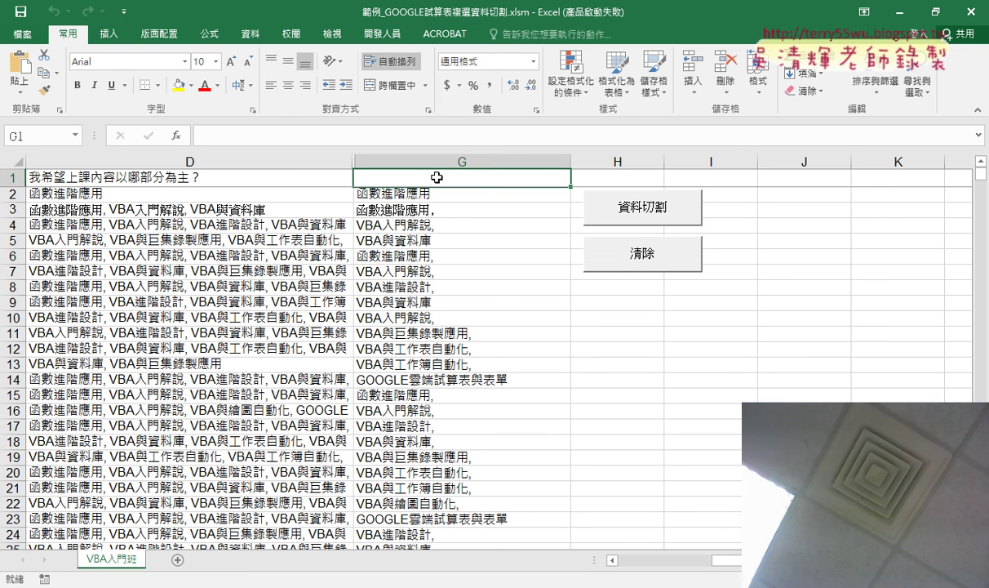
pyautogui.press('Down')
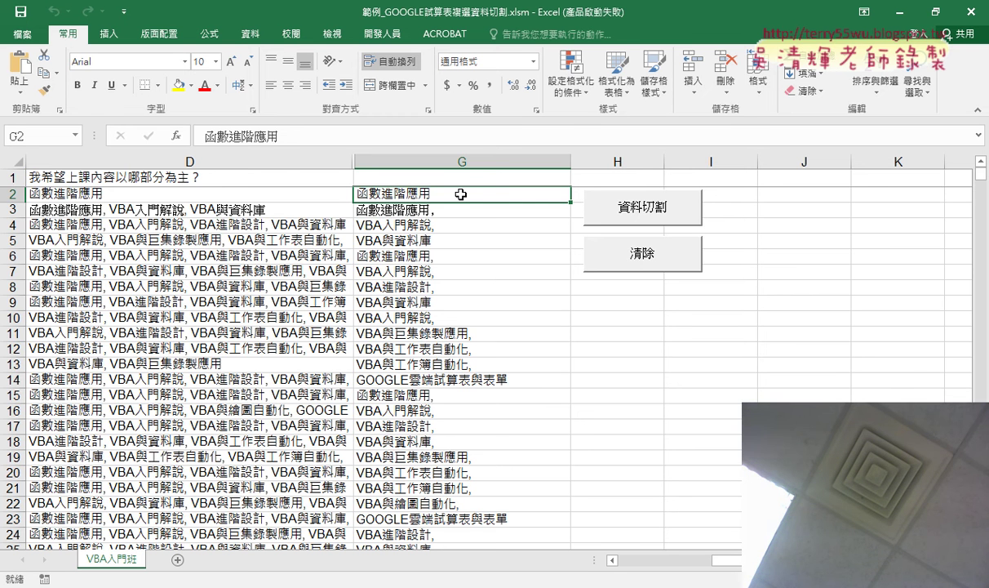
pyautogui.hotkey('ctrl', 'Down')
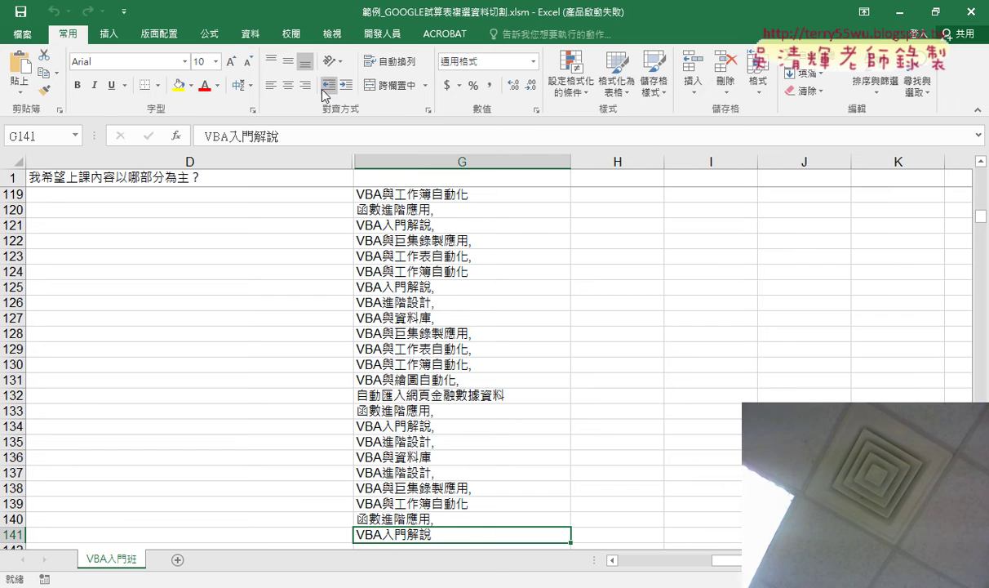
# In the Visual Basic editor, change Range("A1") to Range("G2") in Sub 清除
pyautogui.click(390, 35)
pyautogui.click(49, 74)
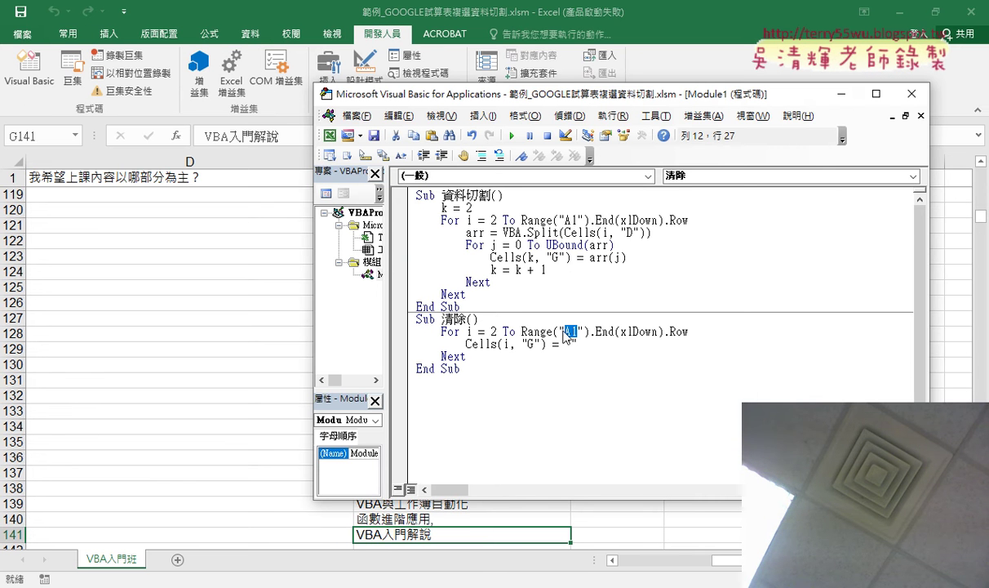
pyautogui.moveTo(576, 332); pyautogui.dragTo(565, 332)
pyautogui.write('G2')
# Run the revised 清除 macro and scroll down to verify column G is empty past row 28
pyautogui.click(228, 338)
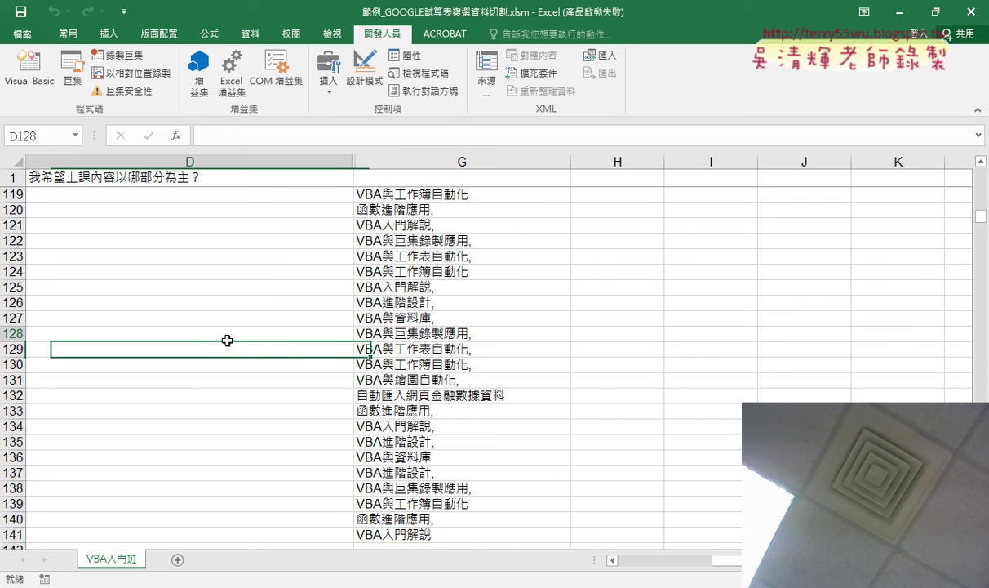
pyautogui.scroll(6, 229, 338)
pyautogui.scroll(12, 237, 343)
pyautogui.scroll(10, 243, 346)
pyautogui.scroll(11, 243, 346)
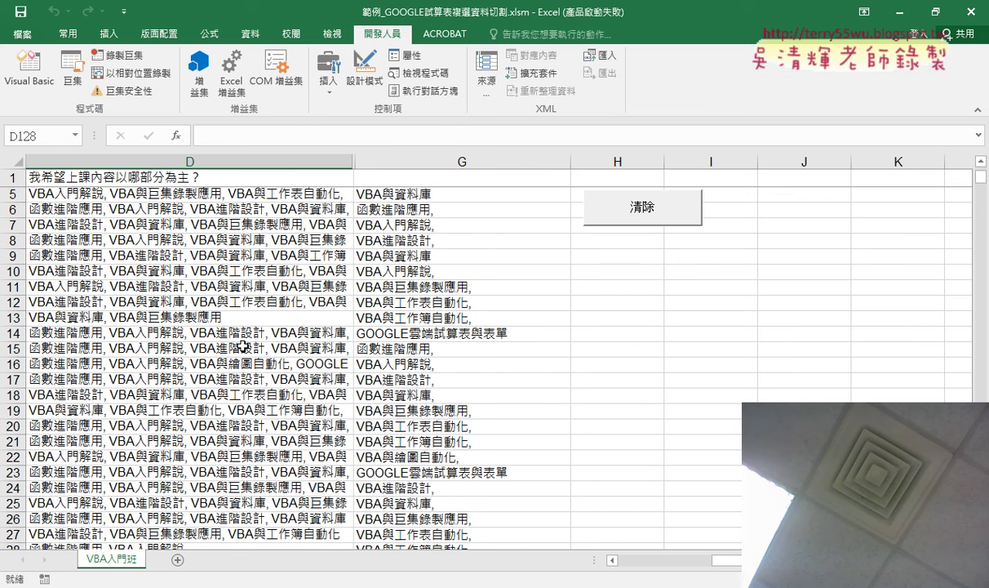
pyautogui.click(661, 256)
pyautogui.scroll(-4, 527, 361)
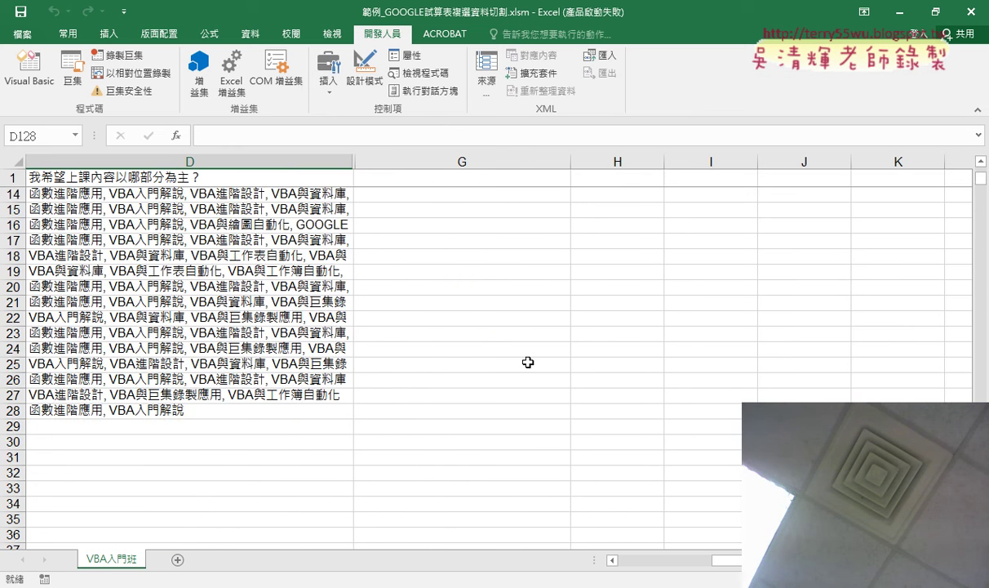
pyautogui.scroll(-10, 525, 365)
pyautogui.scroll(-3, 523, 367)
pyautogui.scroll(-8, 524, 367)
pyautogui.scroll(-5, 522, 367)
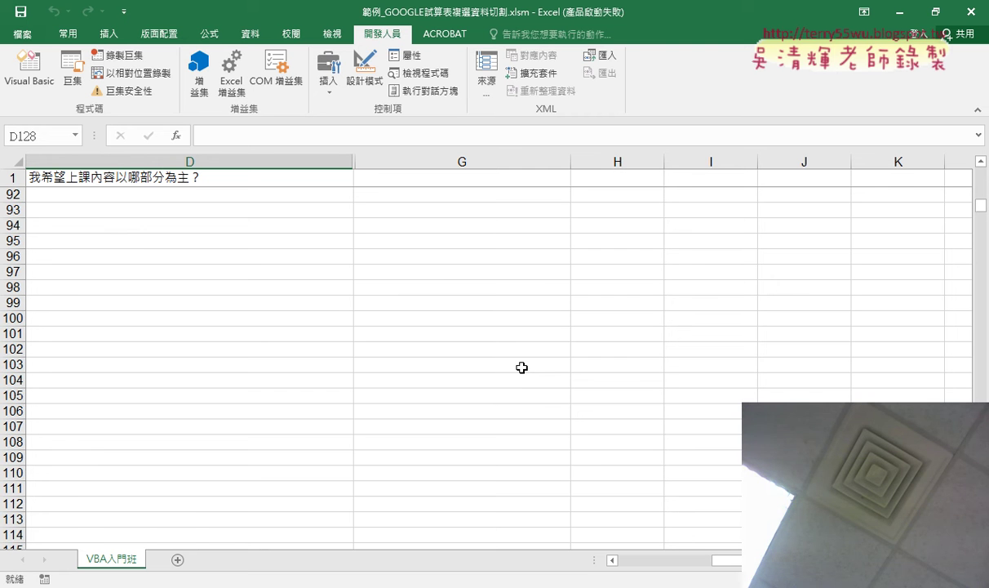
pyautogui.scroll(6, 522, 368)
pyautogui.scroll(12, 523, 359)
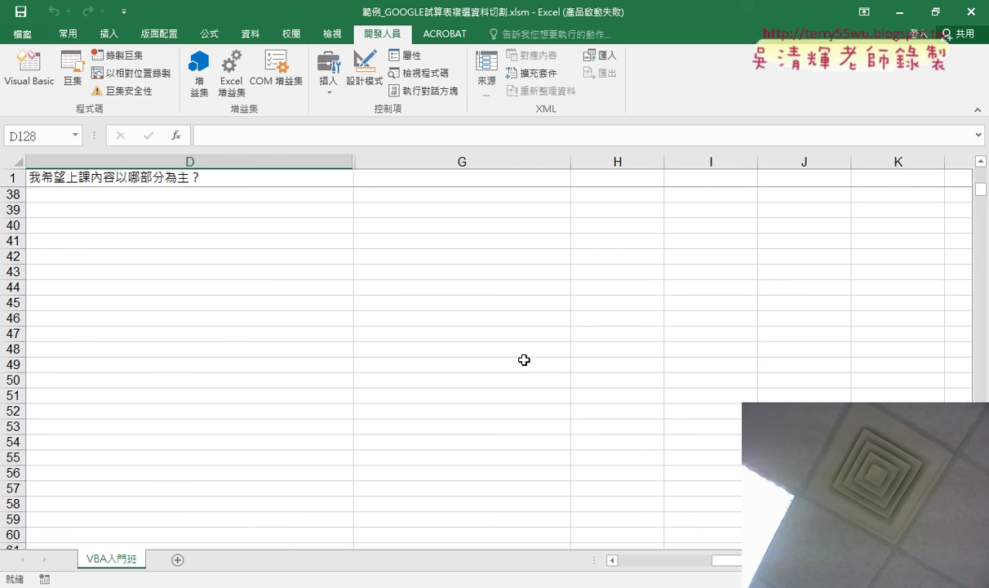
pyautogui.scroll(12, 523, 357)
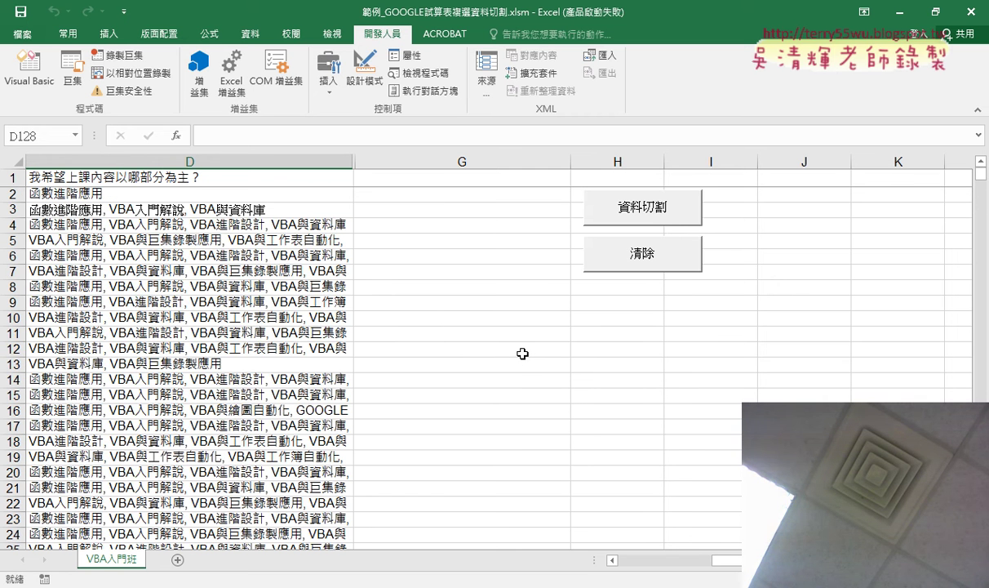
# Run 資料切割 once more, then 清除 to leave column G empty
pyautogui.click(641, 221)
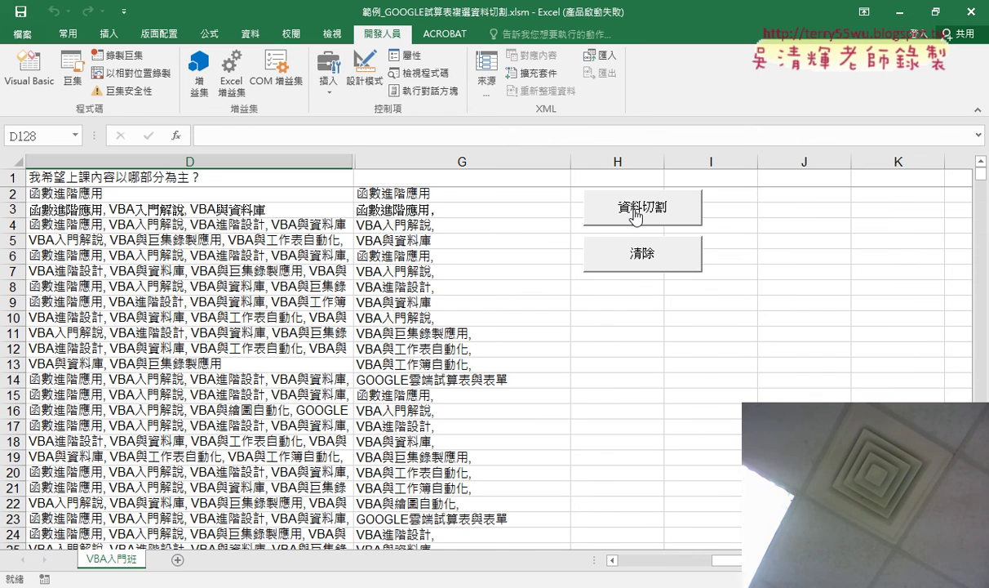
pyautogui.click(610, 261)
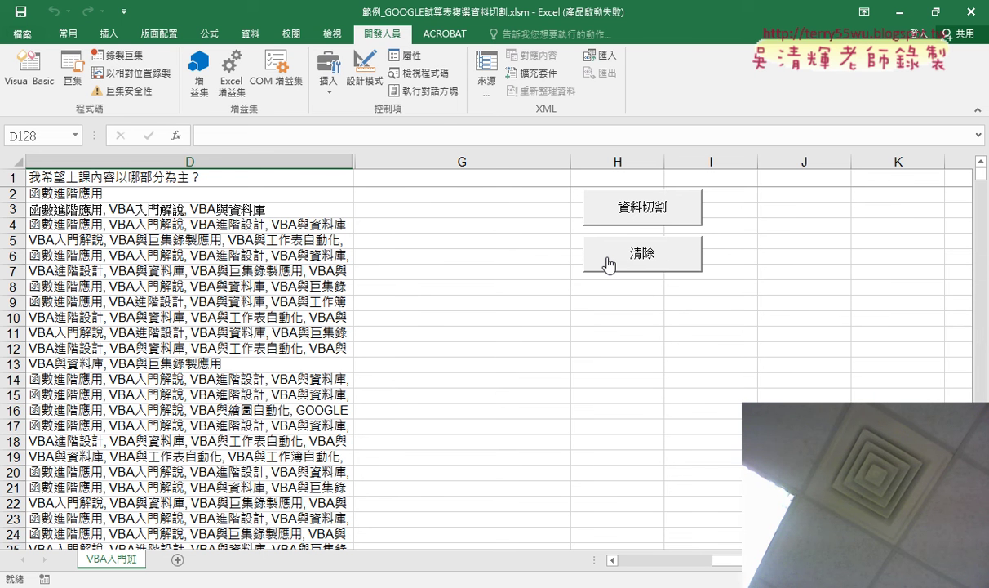
# Save and close the macro workbook, then close the 01文字與資料函數 and 下載 folder windows
pyautogui.click(900, 12)
pyautogui.click(842, 93)
pyautogui.click(970, 11)
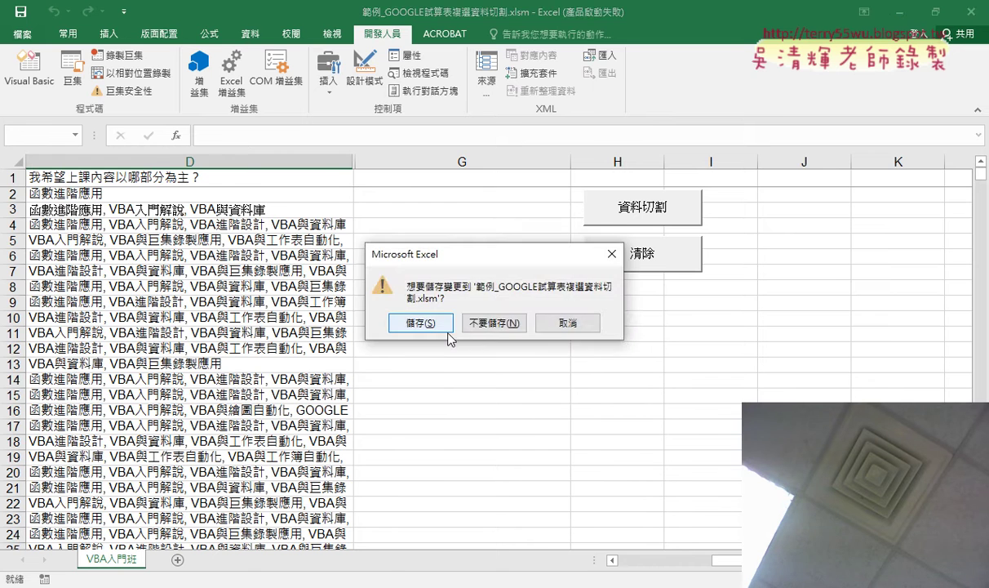
pyautogui.click(424, 321)
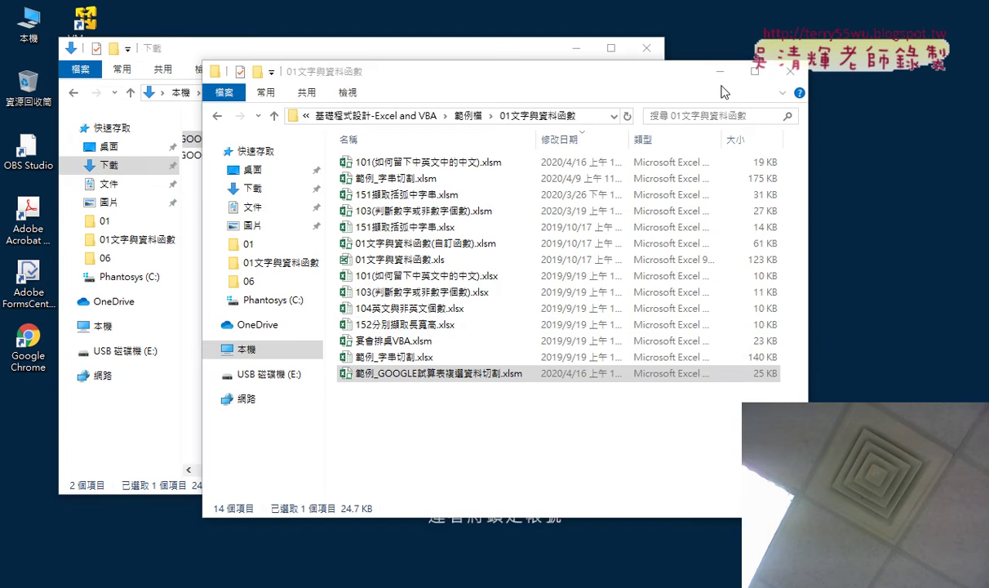
pyautogui.click(790, 71)
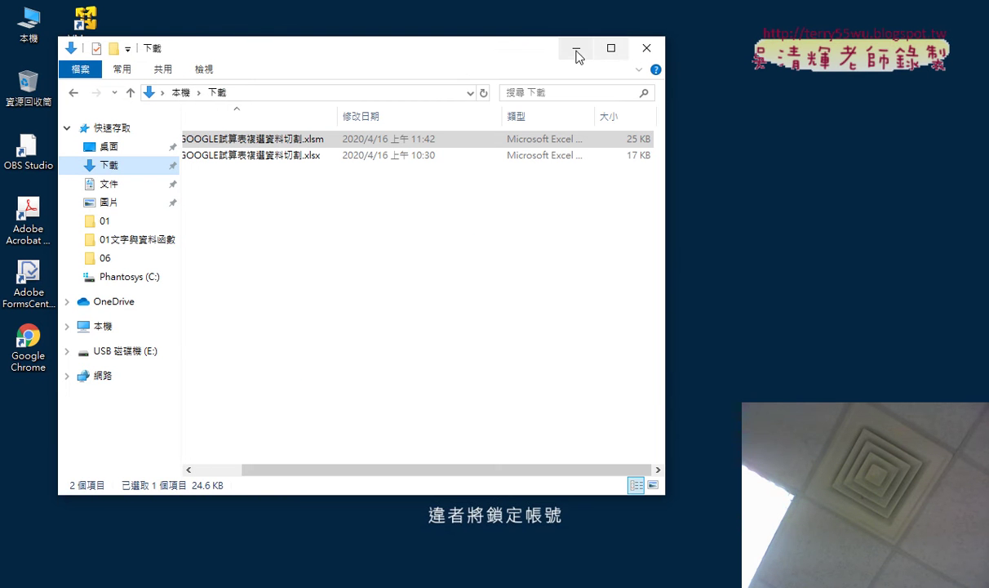
pyautogui.click(646, 49)
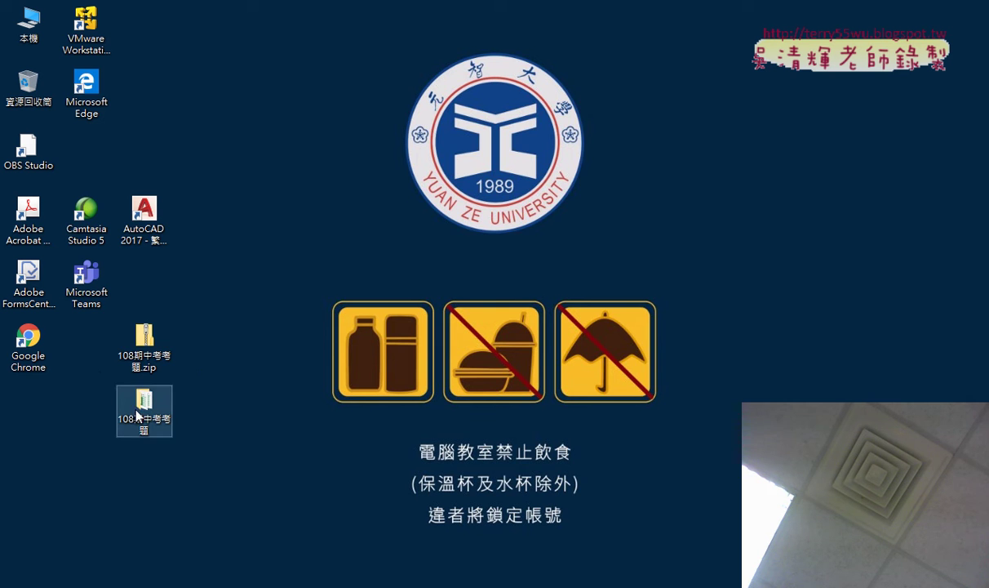
# Open 101(如何留下中英文中的中文).xlsx from 108期中考考題, select B2:B9, then close it
pyautogui.doubleClick(143, 411)
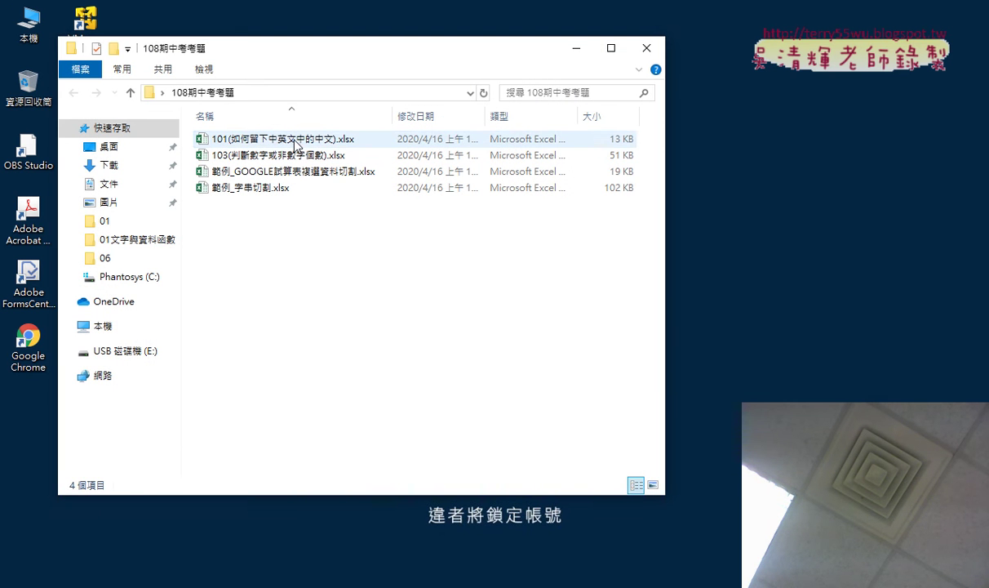
pyautogui.click(296, 141)
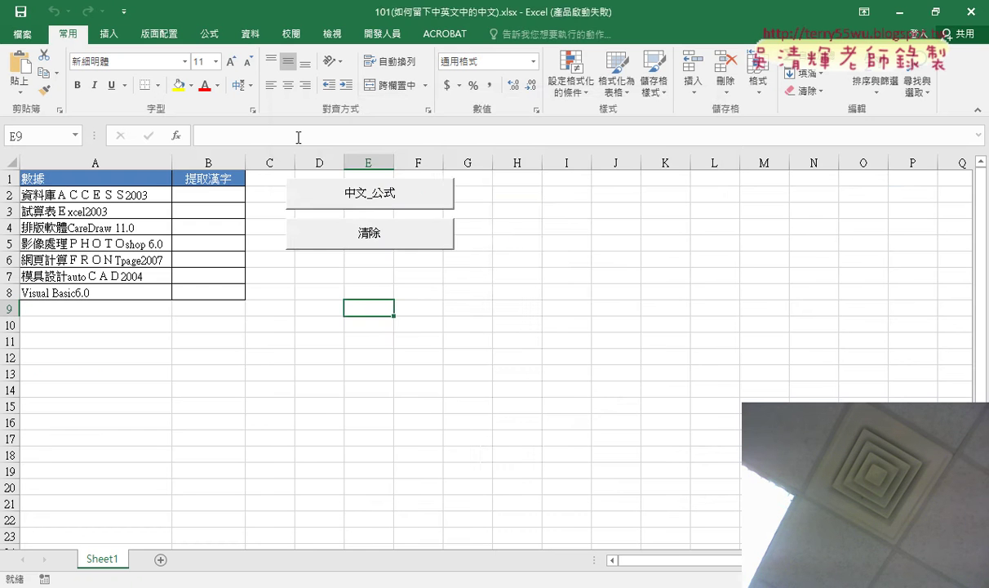
pyautogui.click(665, 467)
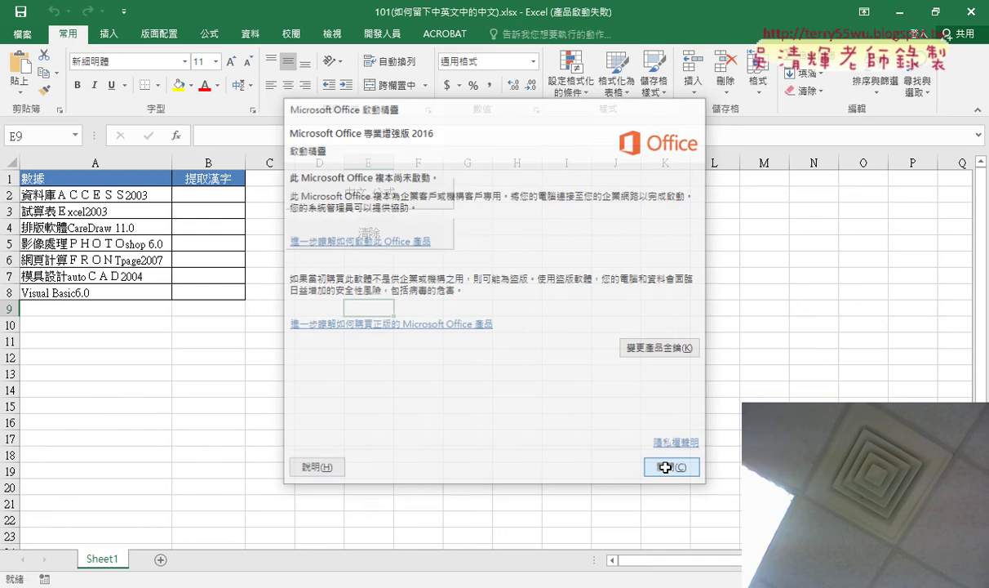
pyautogui.moveTo(209, 194); pyautogui.dragTo(210, 306)
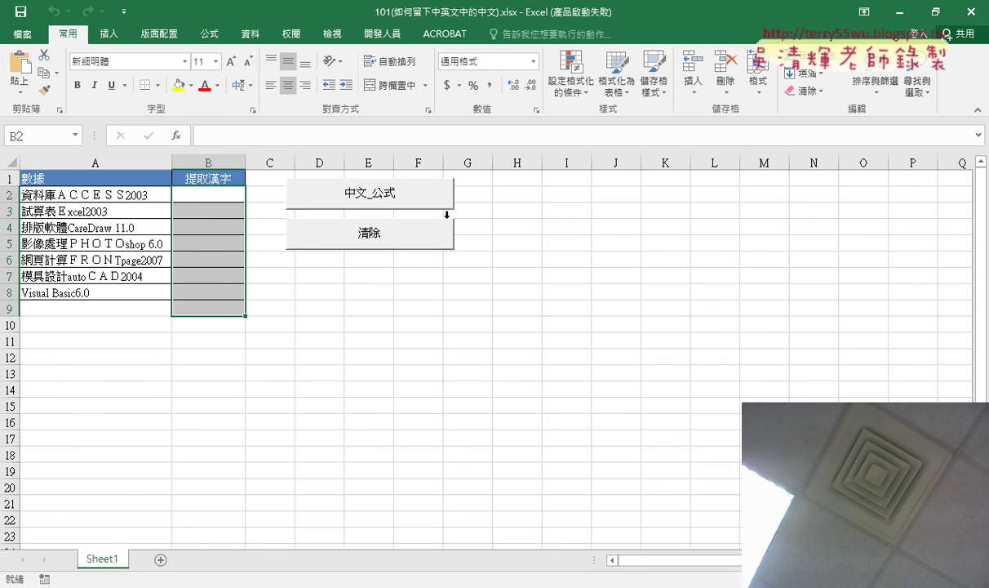
pyautogui.click(971, 8)
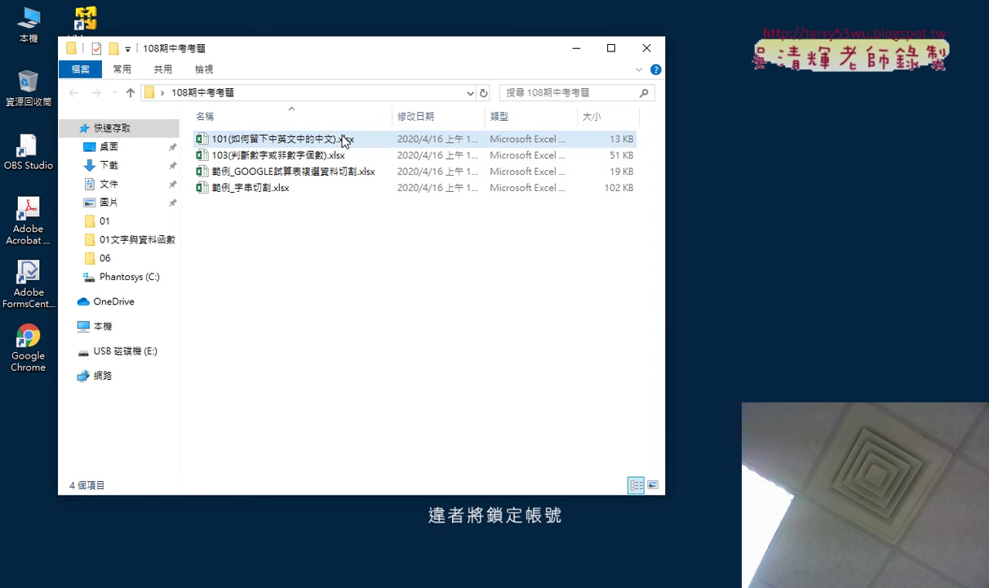
pyautogui.click(343, 138)
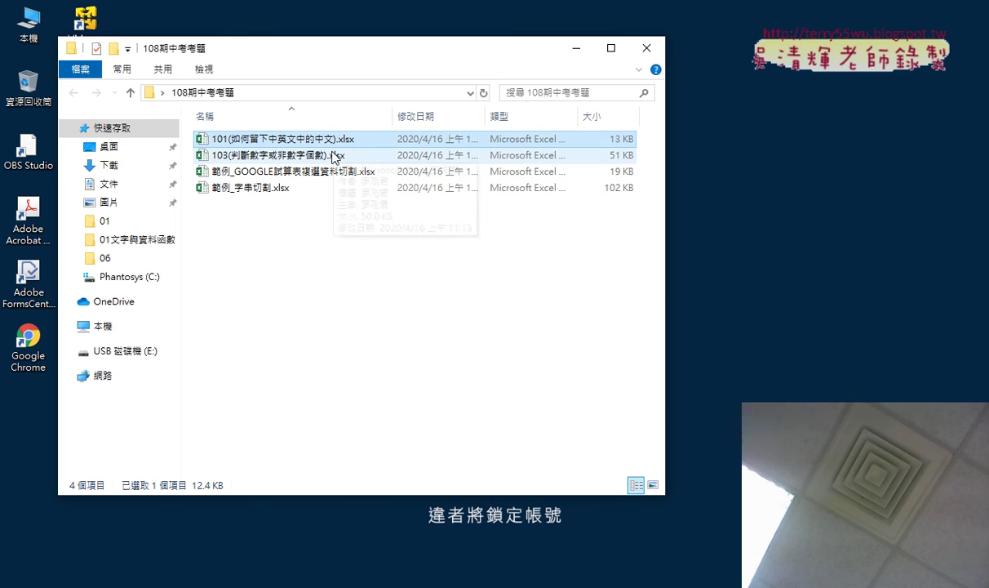
pyautogui.click(333, 157)
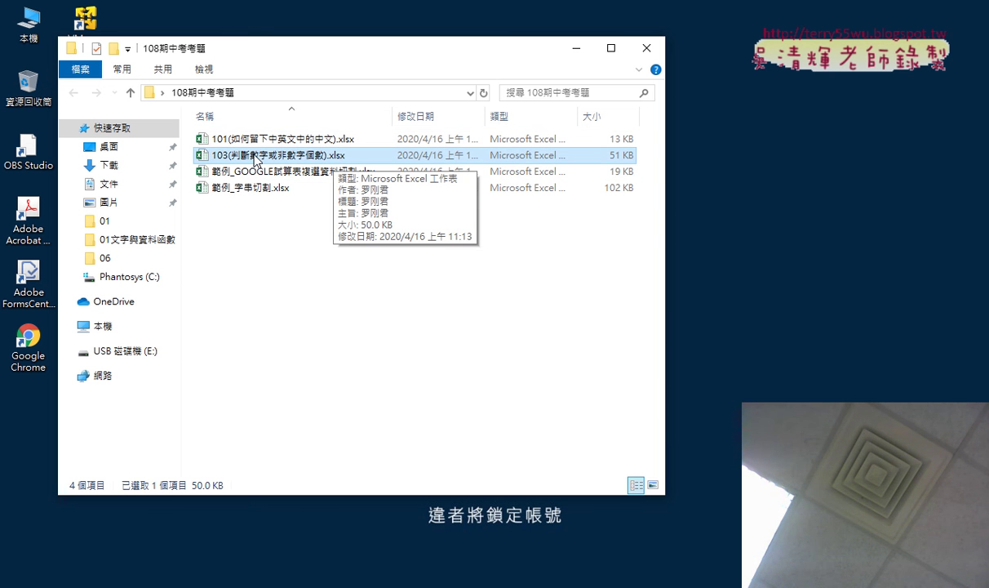
pyautogui.doubleClick(312, 157)
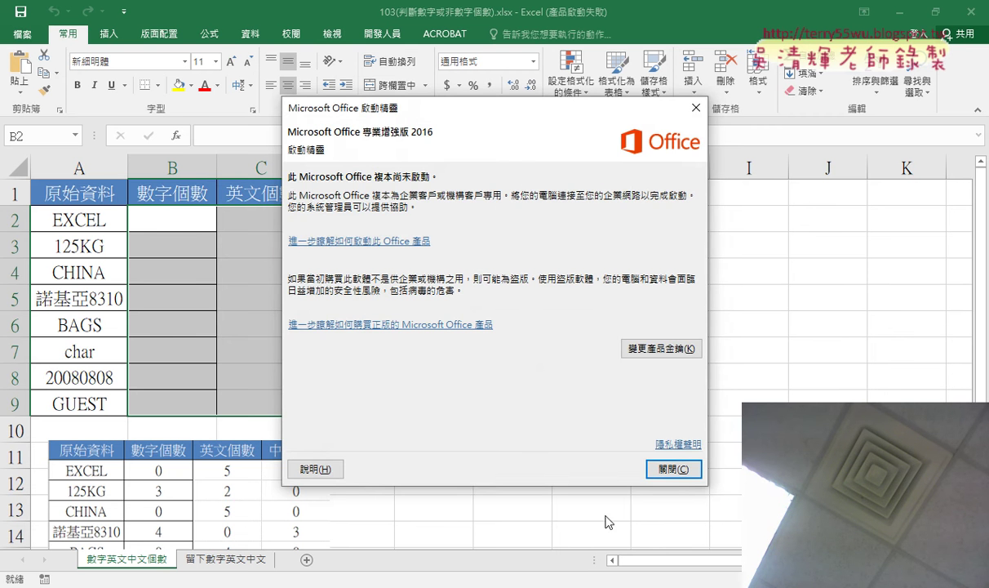
pyautogui.click(673, 469)
pyautogui.scroll(-1, 166, 506)
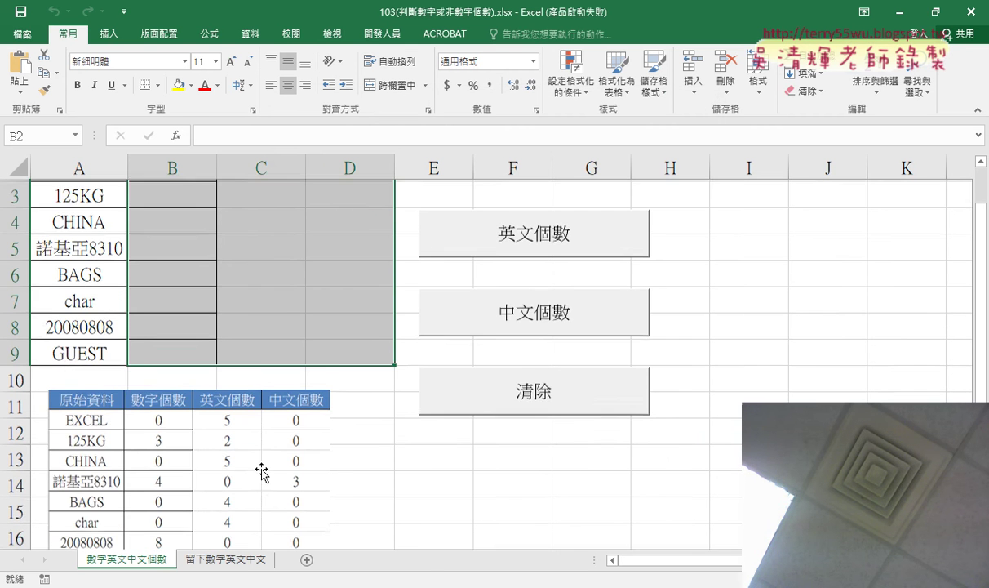
pyautogui.scroll(-2, 155, 441)
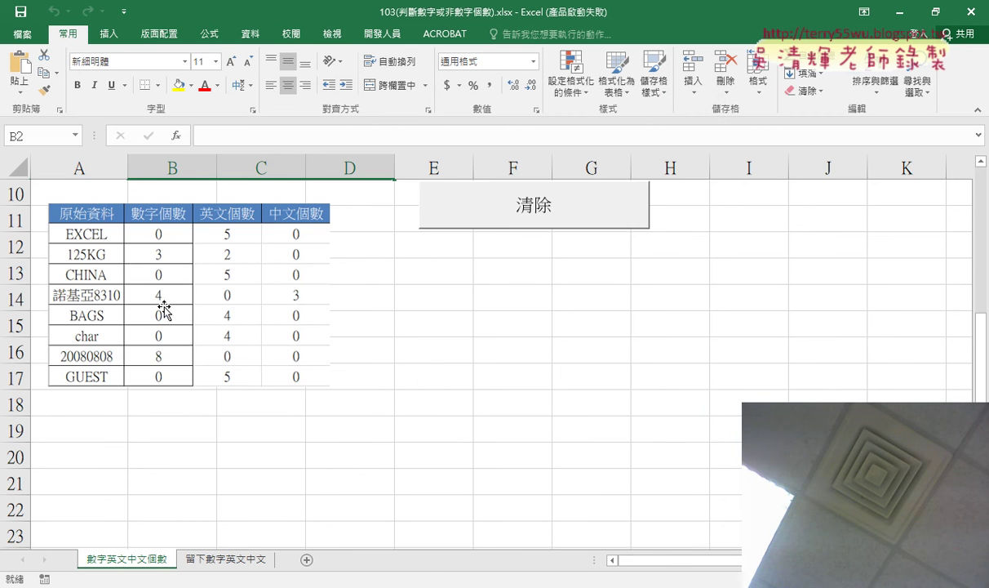
pyautogui.click(220, 564)
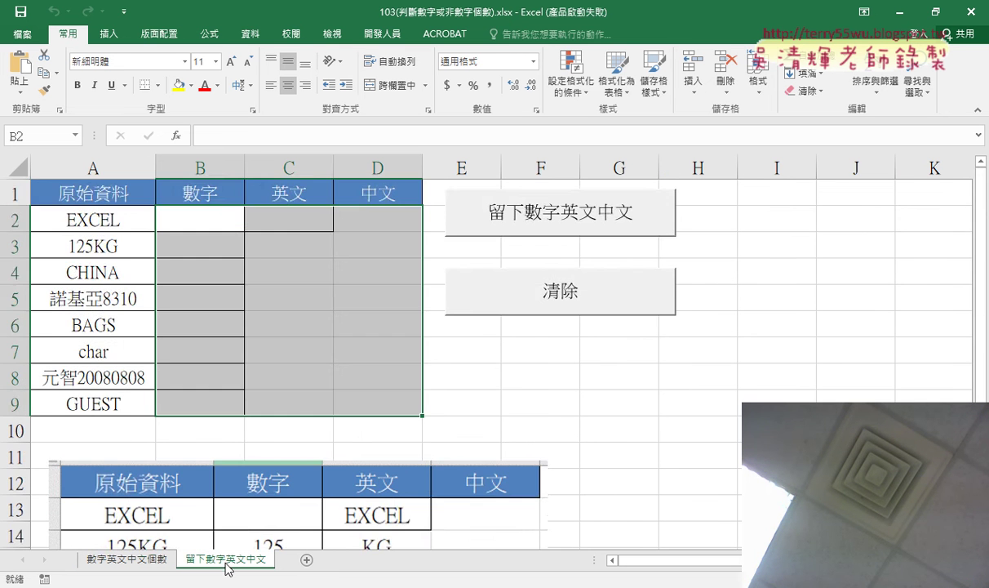
pyautogui.scroll(-3, 194, 442)
pyautogui.scroll(-1, 207, 354)
pyautogui.scroll(1, 276, 307)
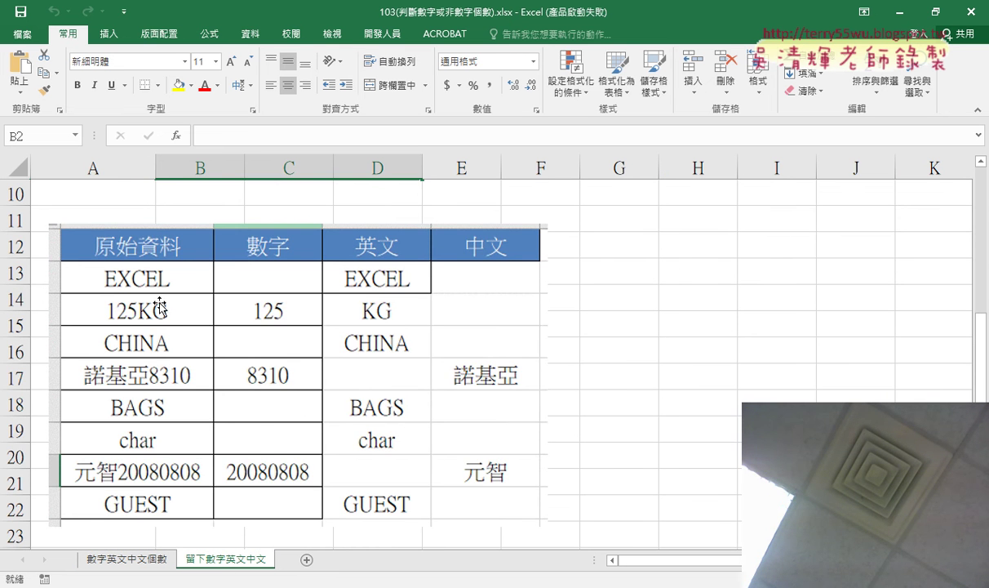
pyautogui.click(147, 562)
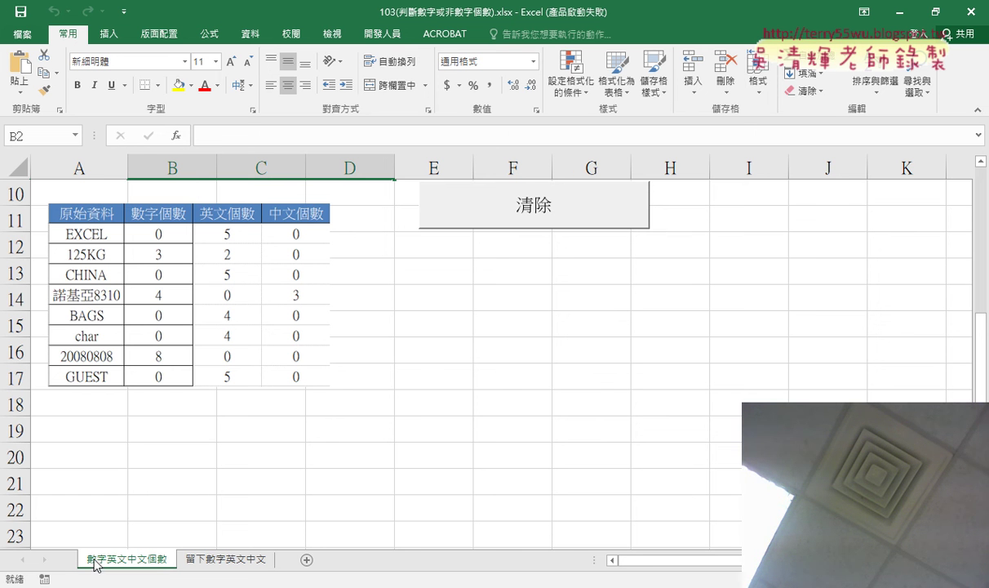
pyautogui.click(235, 562)
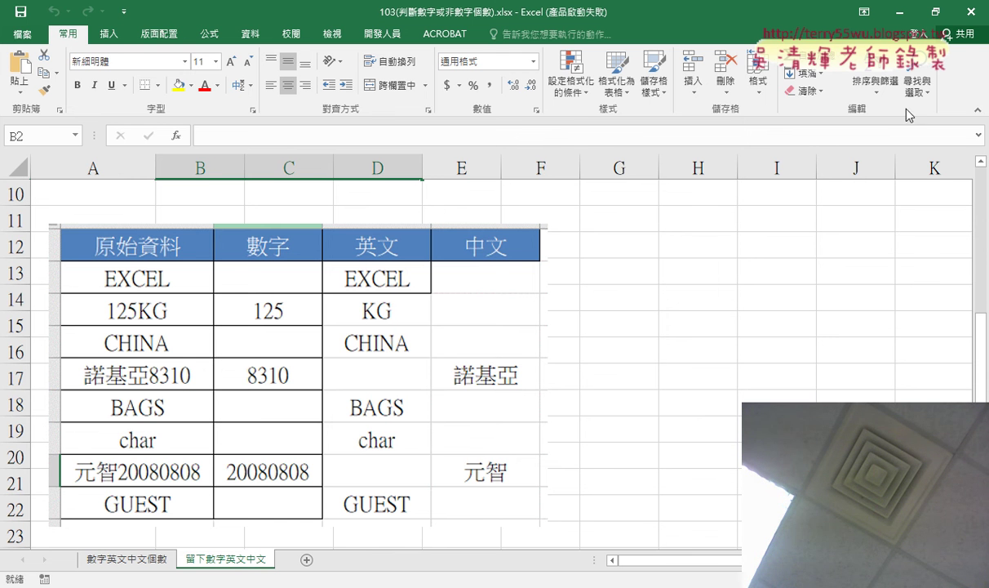
pyautogui.click(971, 11)
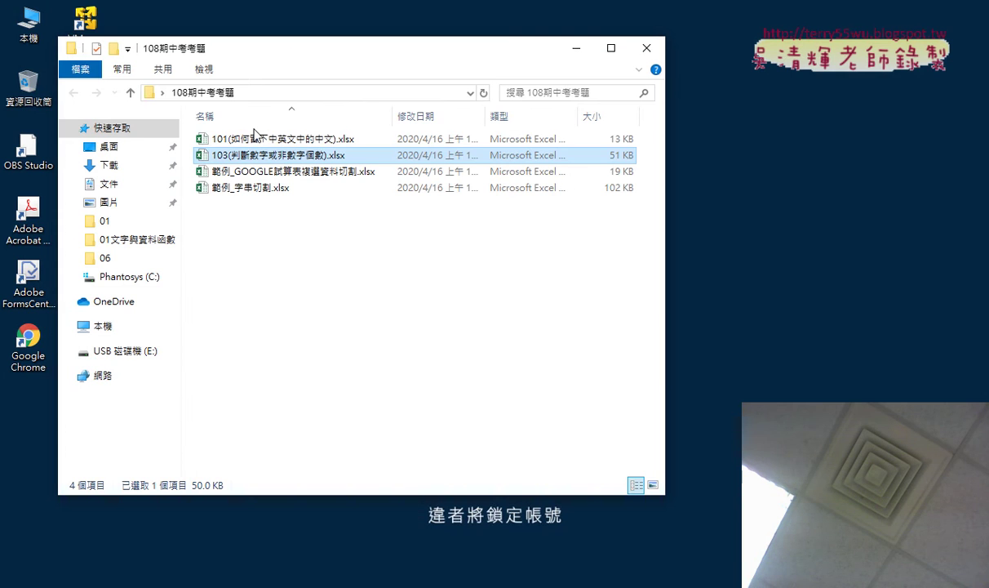
# Select 範例_字串切割.xlsx in the file list and delete it, leaving three workbooks
pyautogui.click(262, 143)
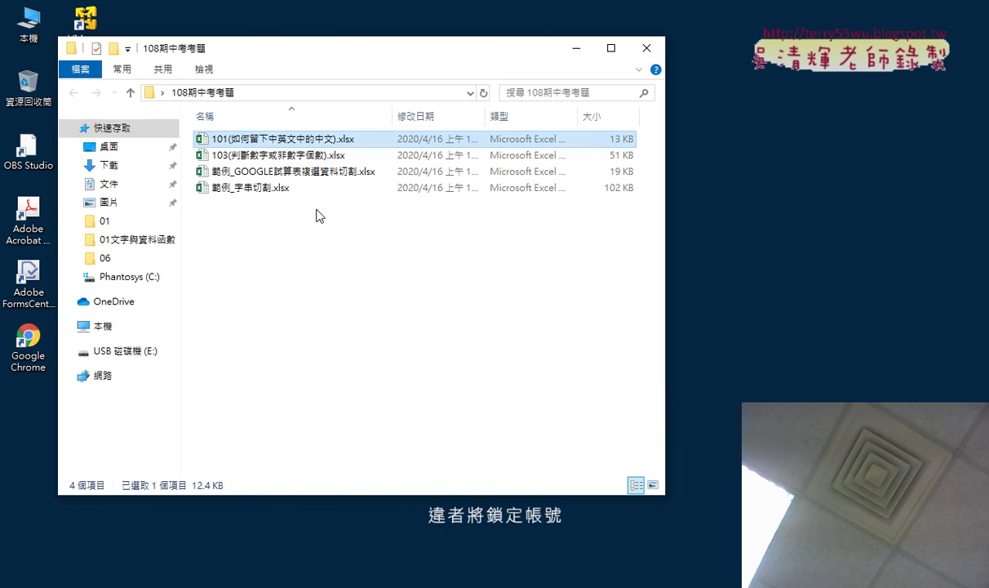
pyautogui.moveTo(319, 216); pyautogui.dragTo(281, 190)
pyautogui.click(292, 177)
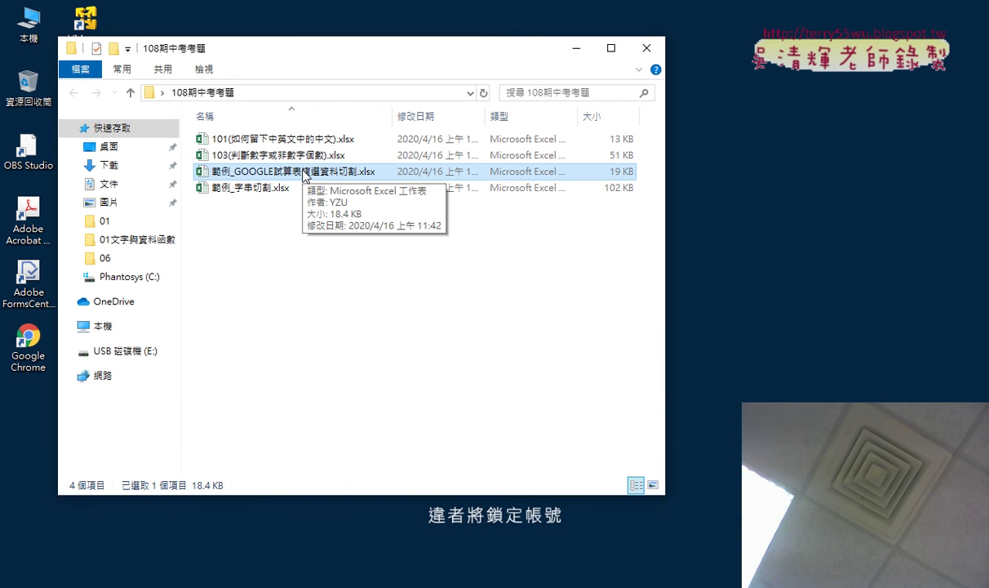
pyautogui.click(241, 187)
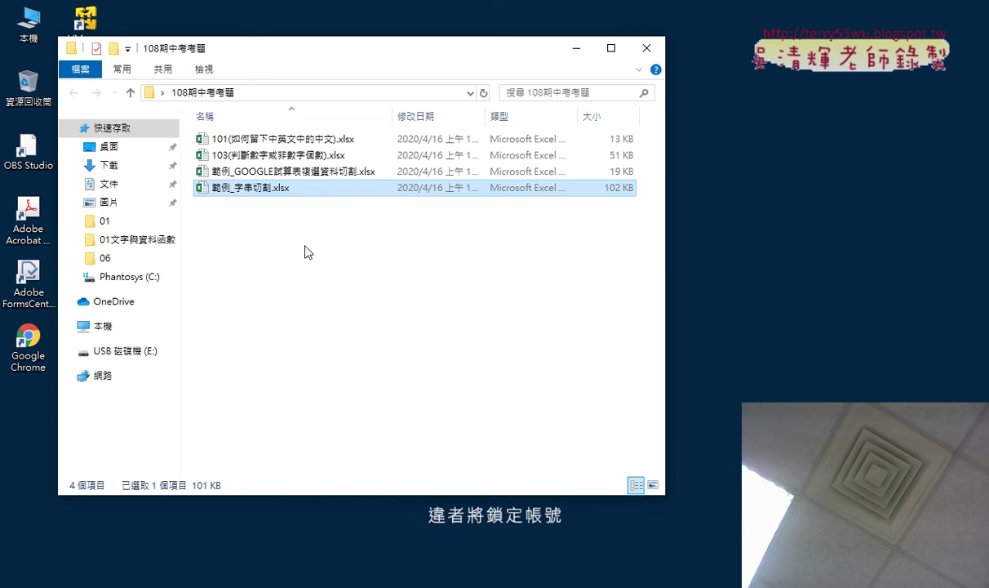
pyautogui.press('Delete')
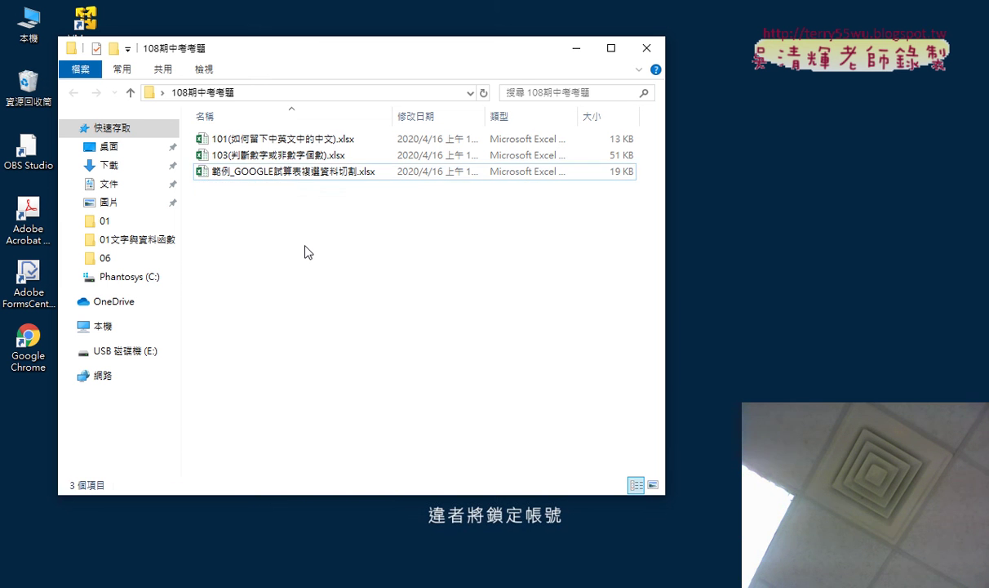